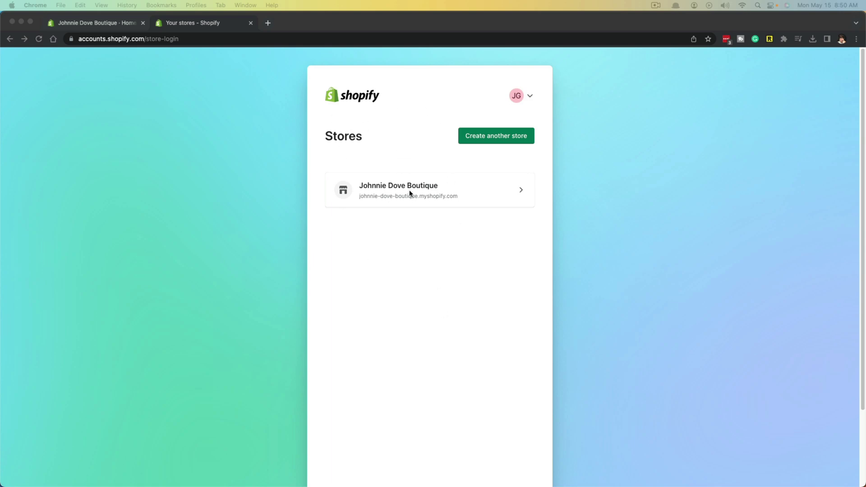
Step: Visit the store's admin tab, return to the Stores list, and open the JG account options
click(373, 243)
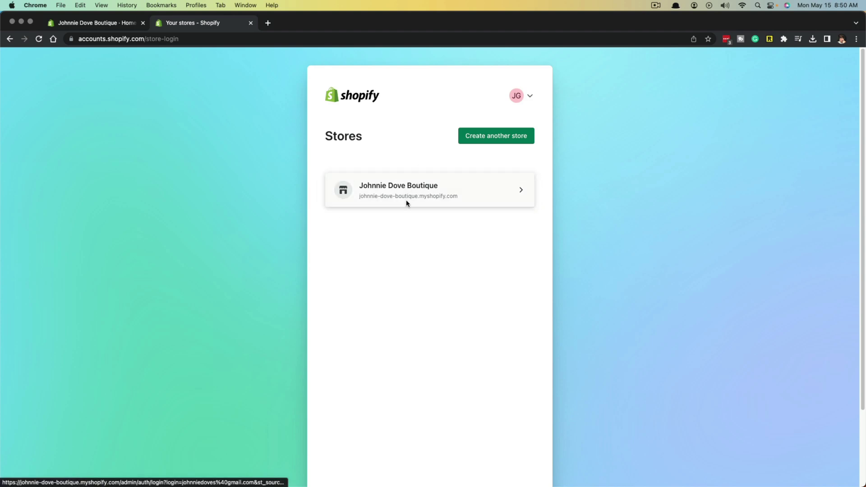
click(116, 27)
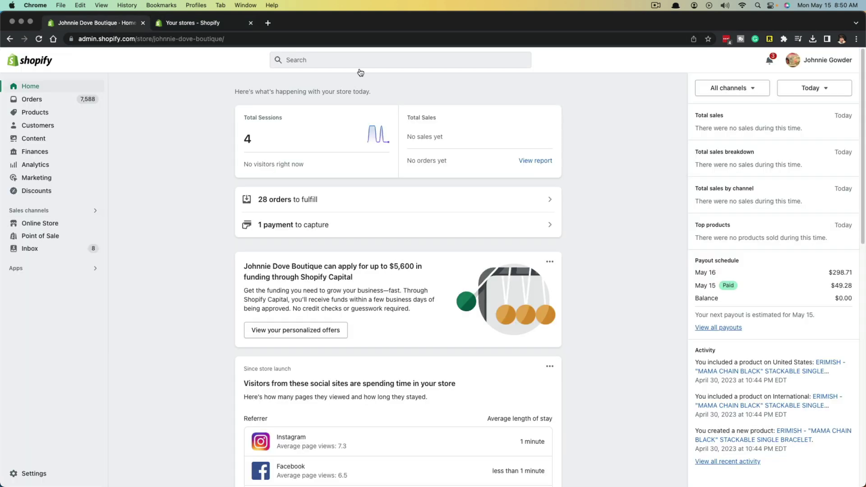
click(199, 22)
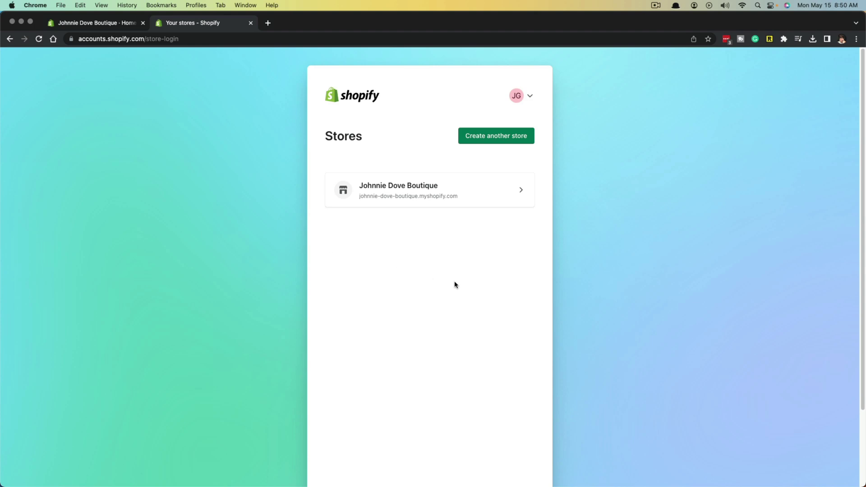
click(532, 98)
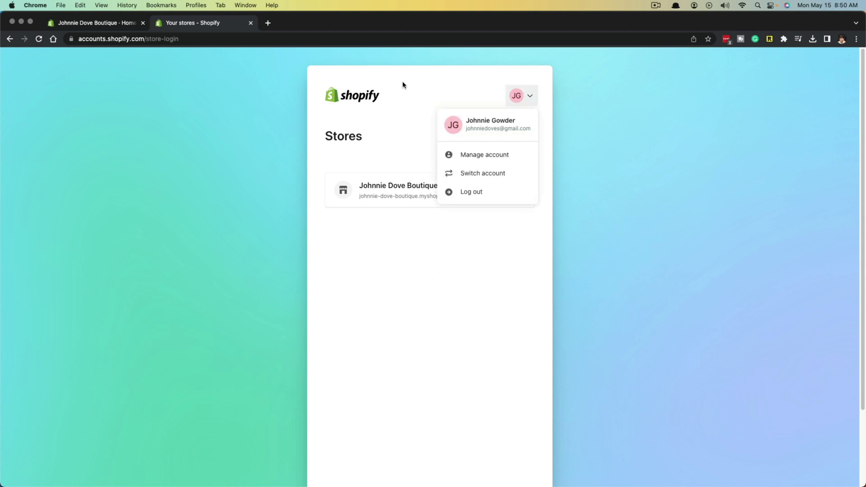
click(491, 158)
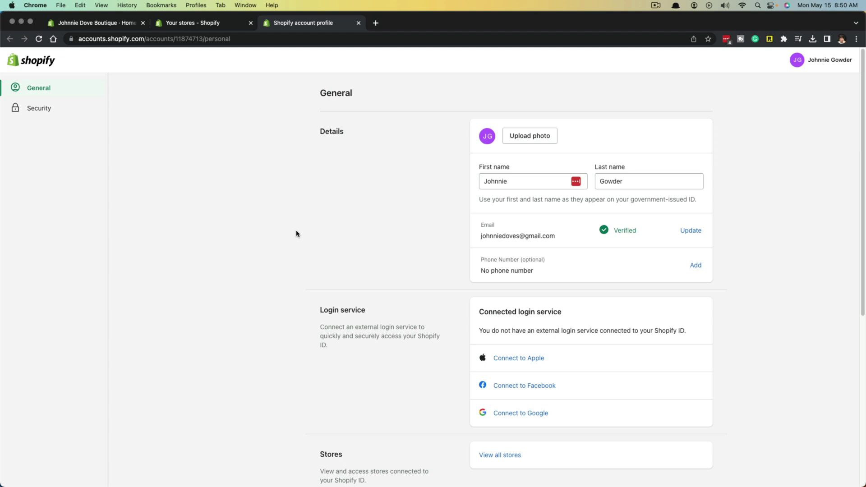
scroll(296, 233, down, 4)
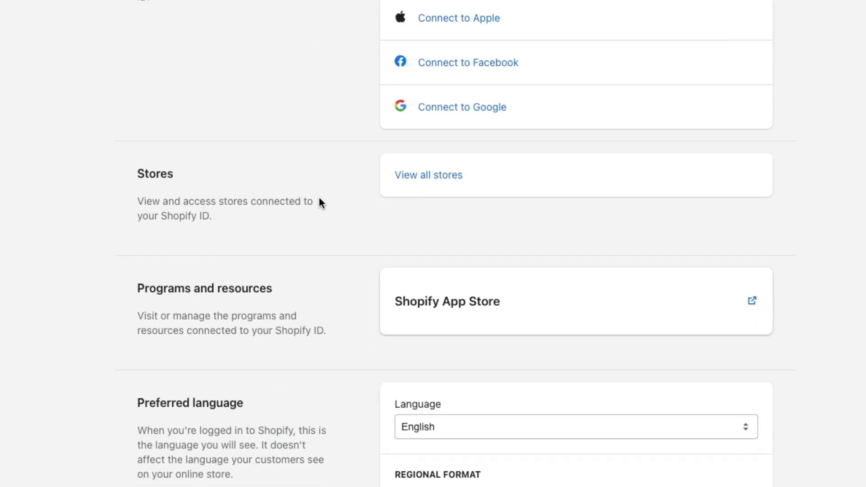
scroll(319, 201, up, 5)
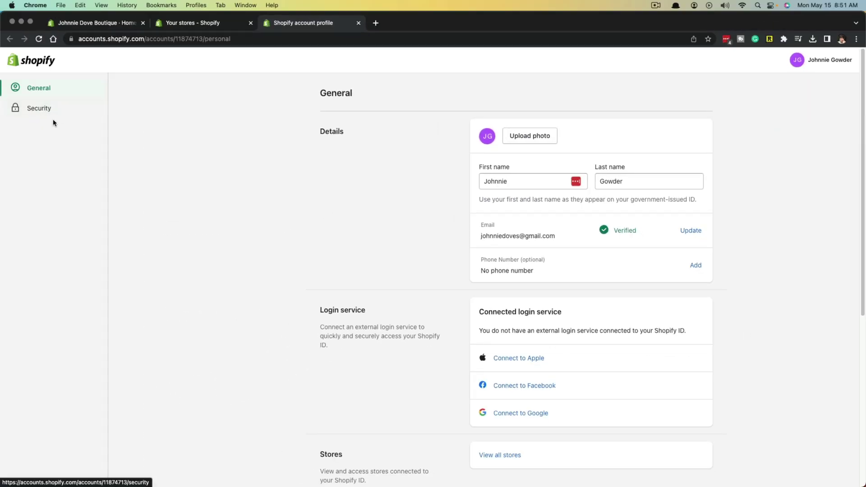
Step: Review the account's Security page through Passkeys, Two-step authentication and logged-in Devices
click(47, 113)
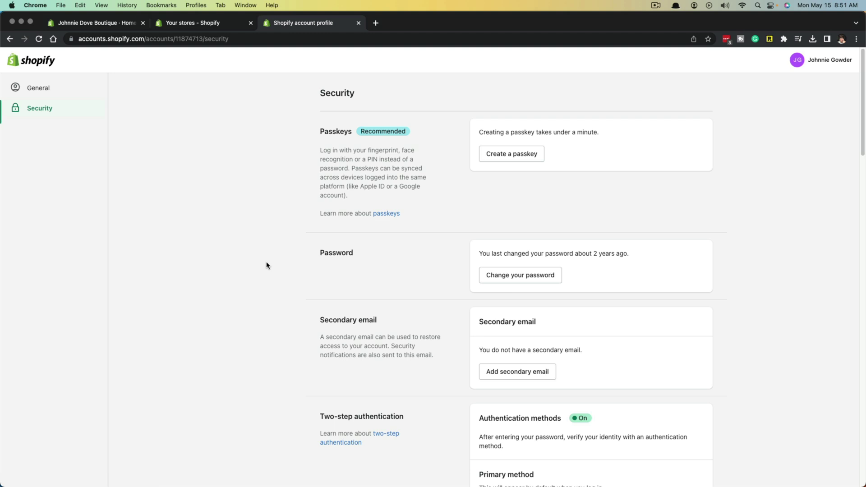
scroll(267, 266, down, 5)
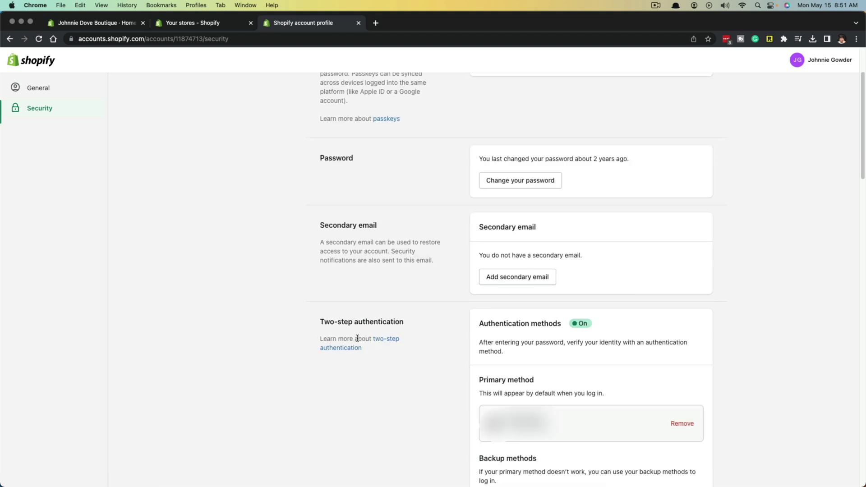
scroll(420, 352, down, 1)
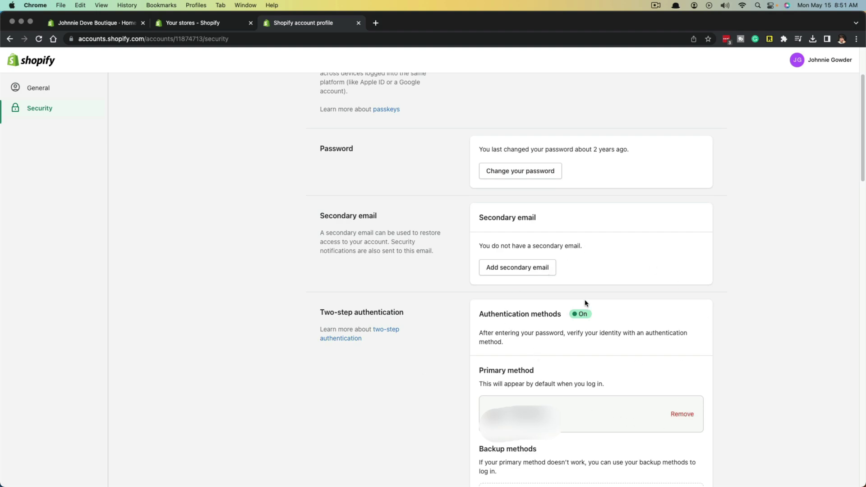
scroll(586, 304, down, 10)
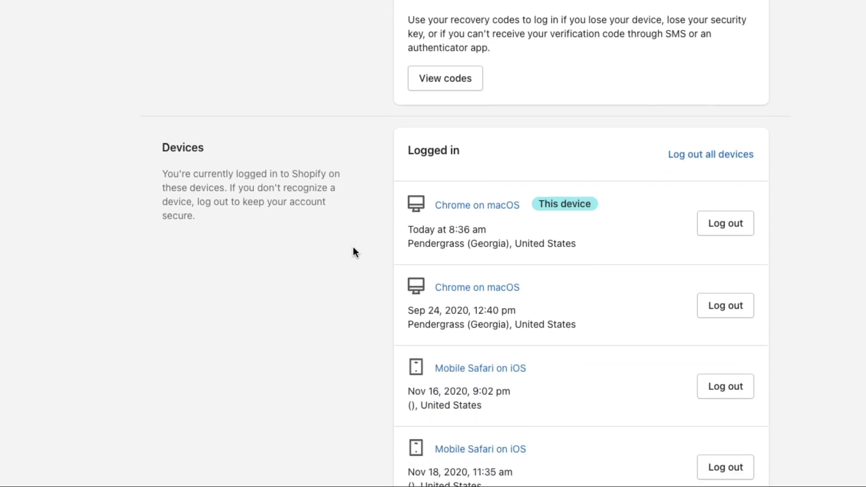
scroll(354, 248, down, 3)
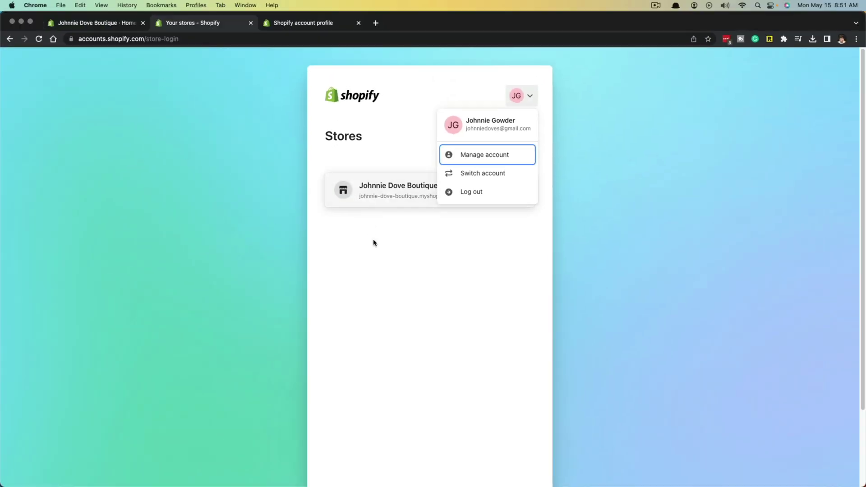
Step: Close the account options and switch to the store's admin Home
click(374, 242)
click(97, 23)
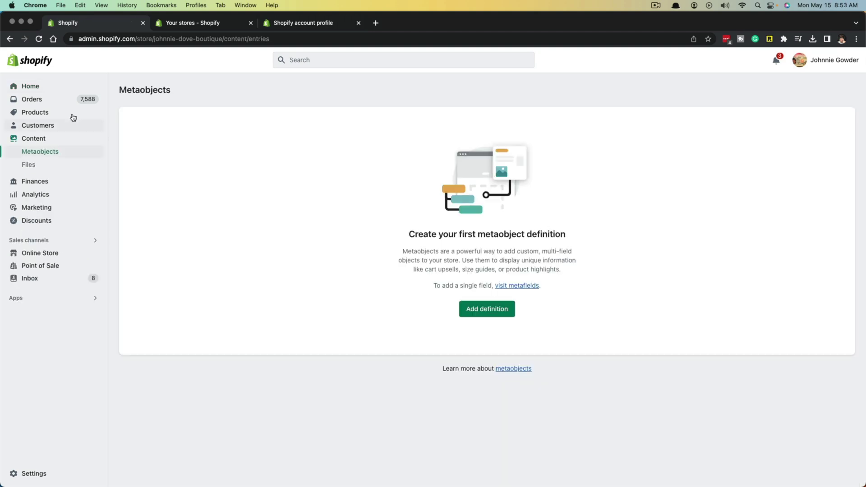
click(31, 86)
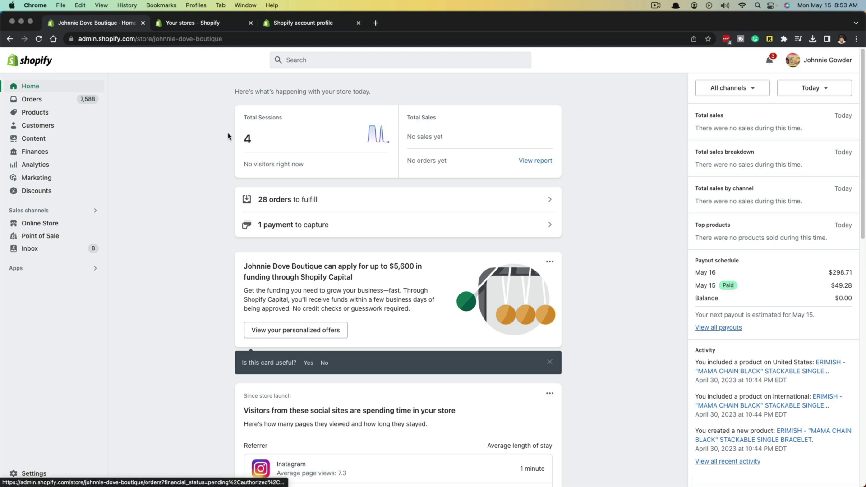
Step: Search the store admin for 'Plan Details', then dismiss the results
click(302, 62)
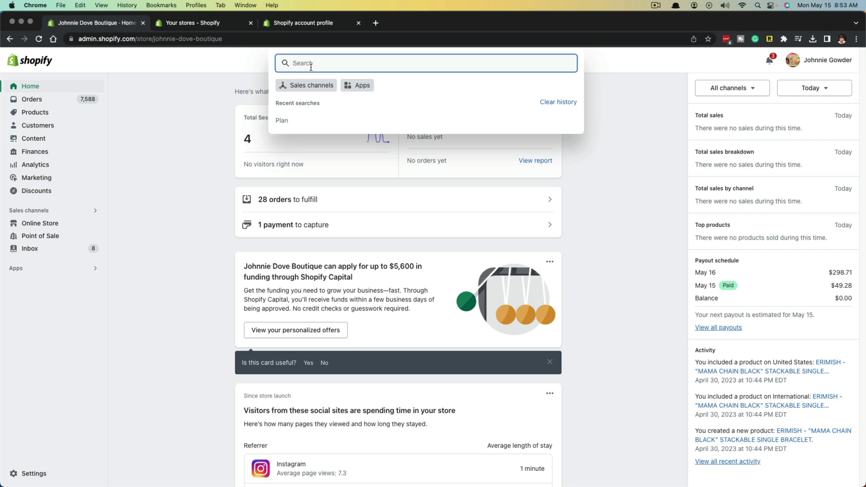
text(Plan Details)
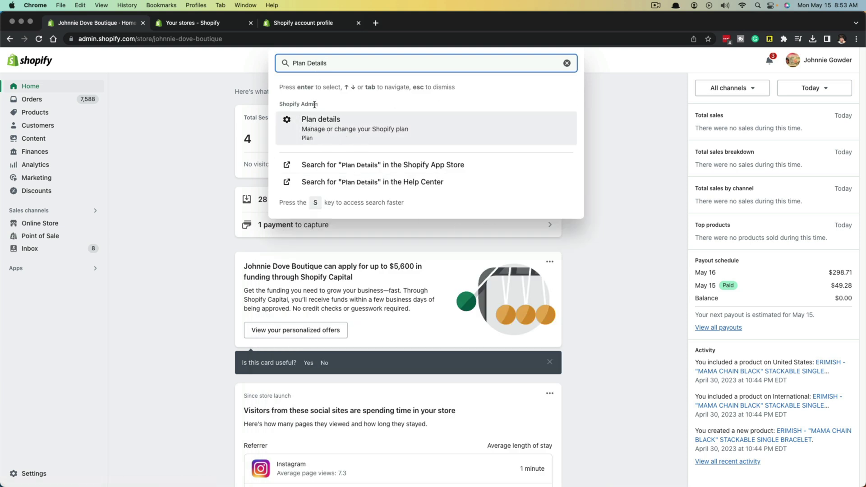
click(195, 318)
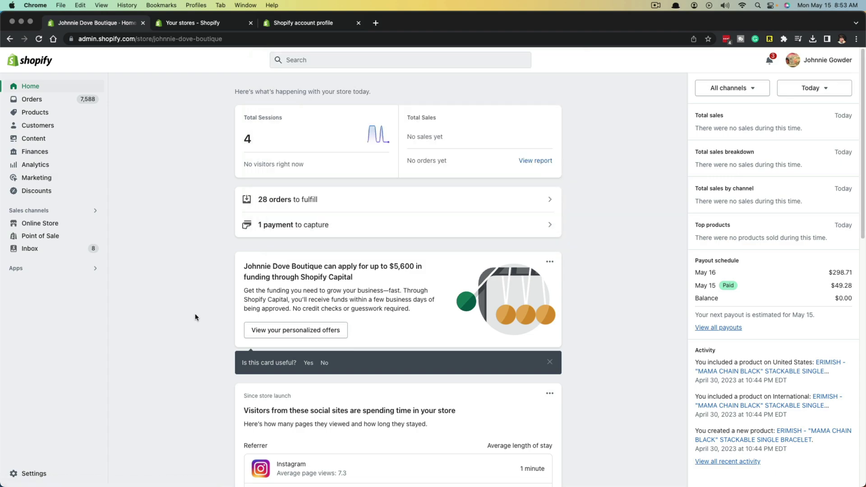
Step: Open Settings > Plan and scroll down past the $79.00/mo plan's billing details
click(36, 471)
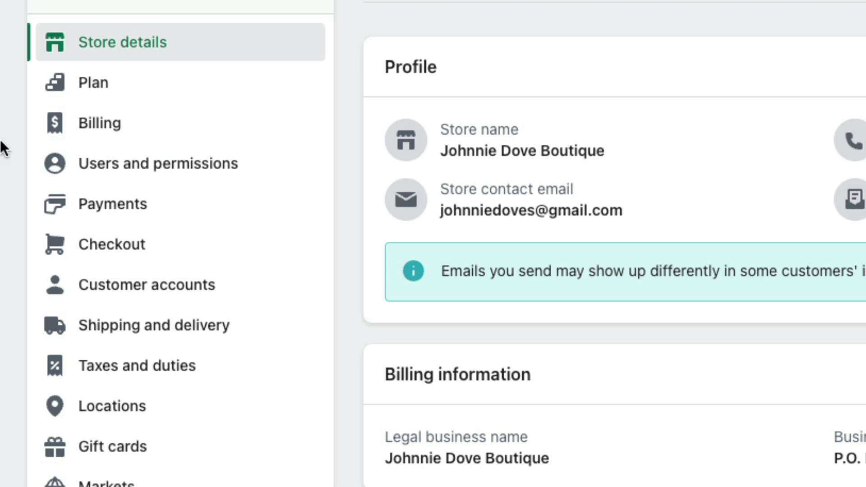
click(115, 92)
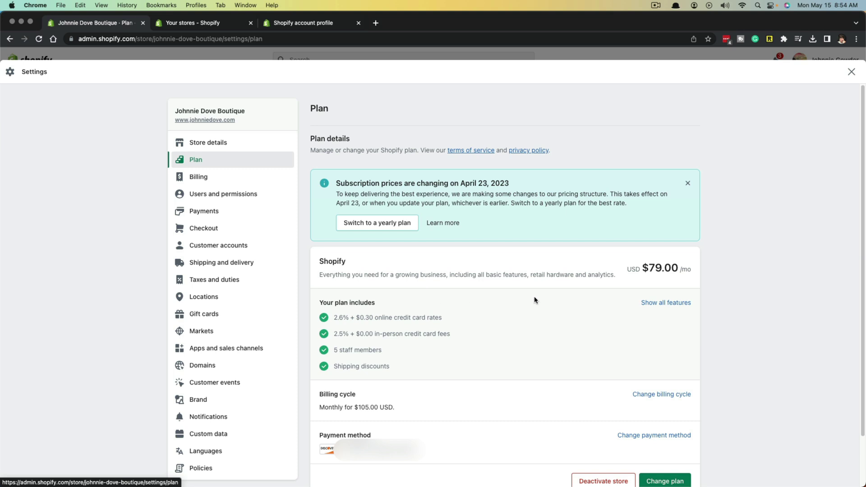
scroll(522, 339, down, 2)
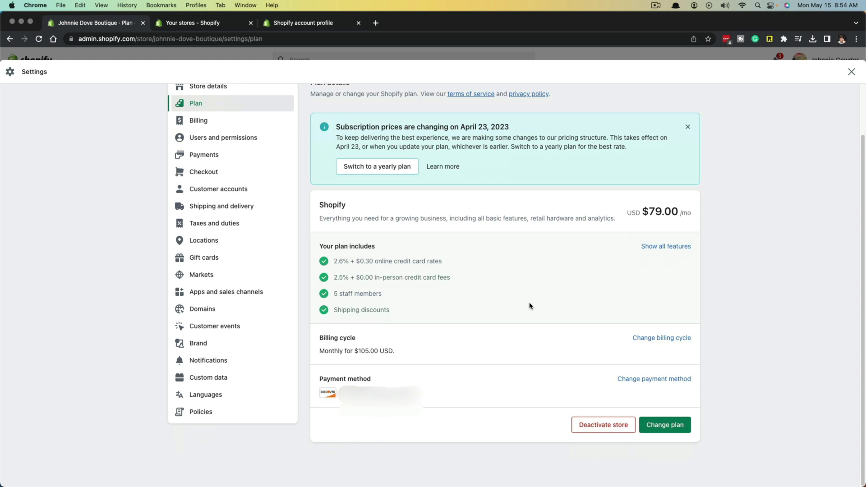
click(594, 432)
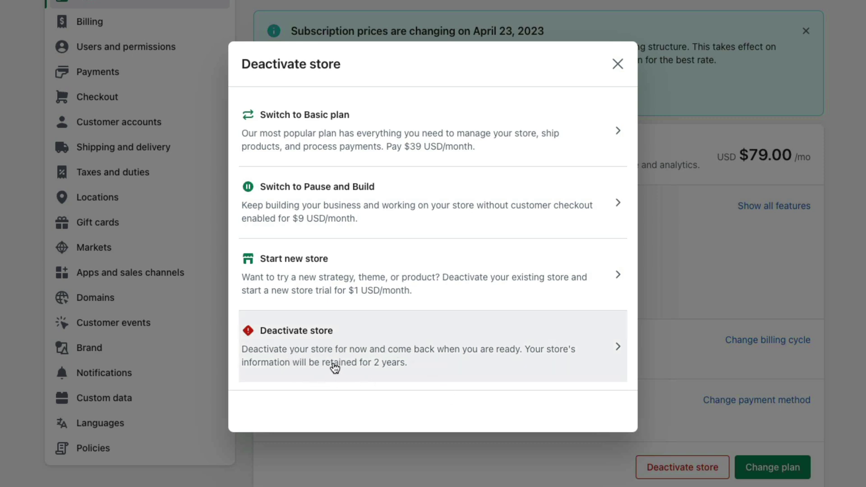
click(369, 332)
click(329, 285)
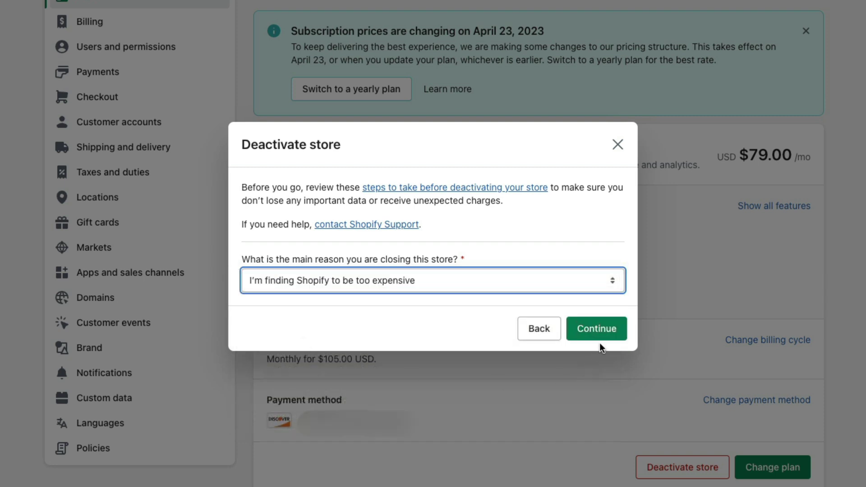
click(605, 331)
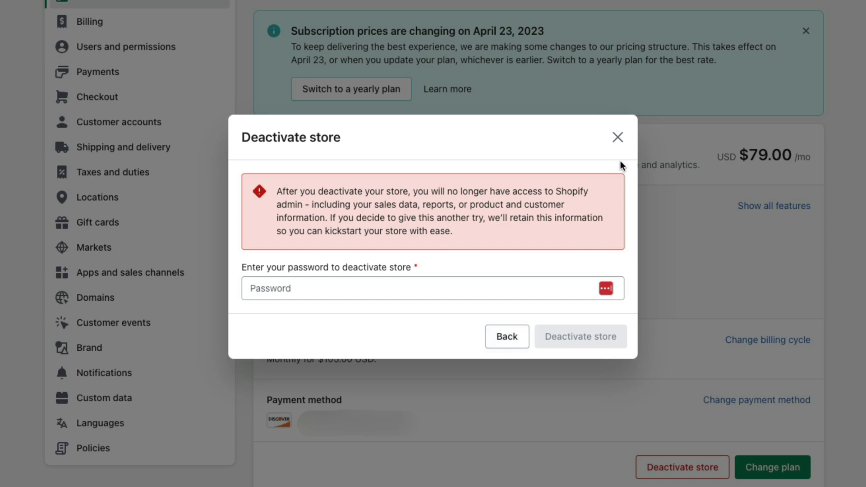
click(618, 138)
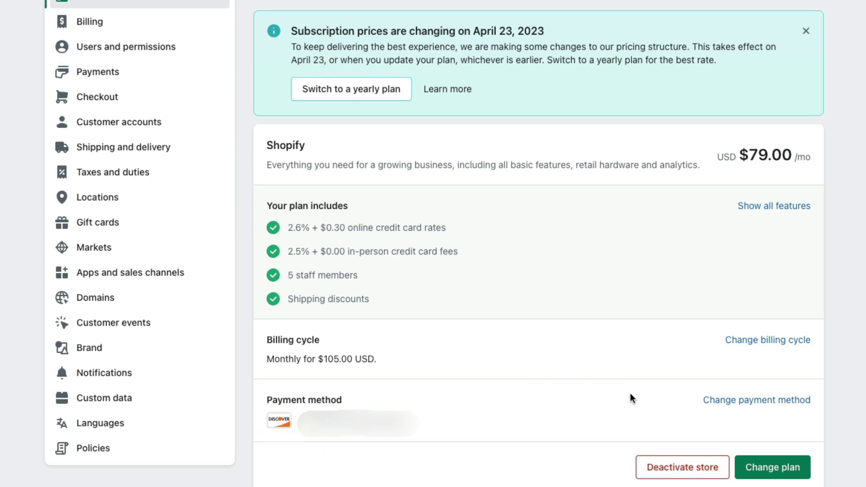
click(755, 400)
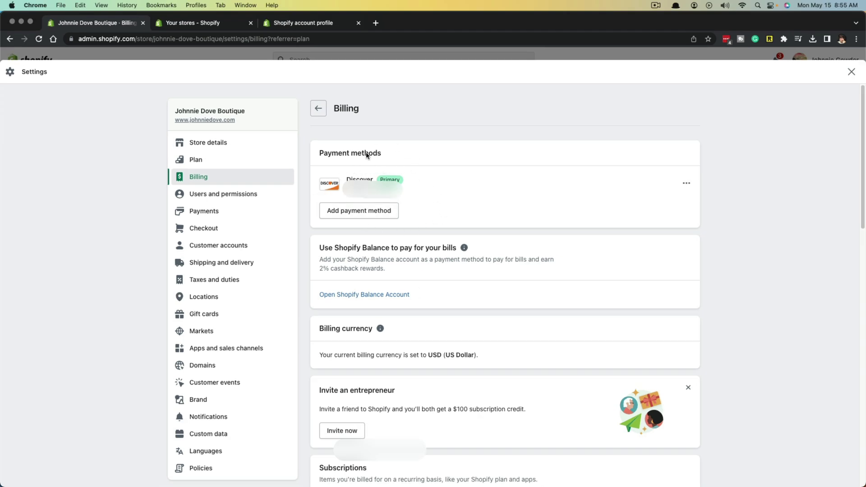
click(685, 184)
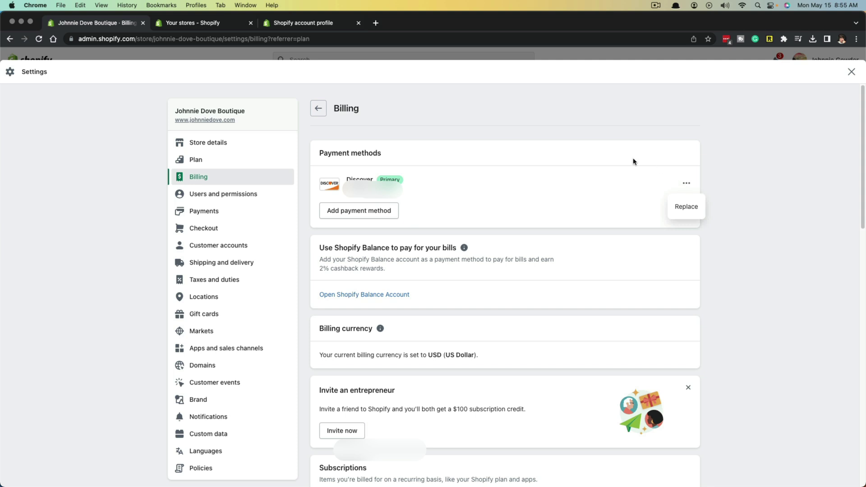
click(543, 187)
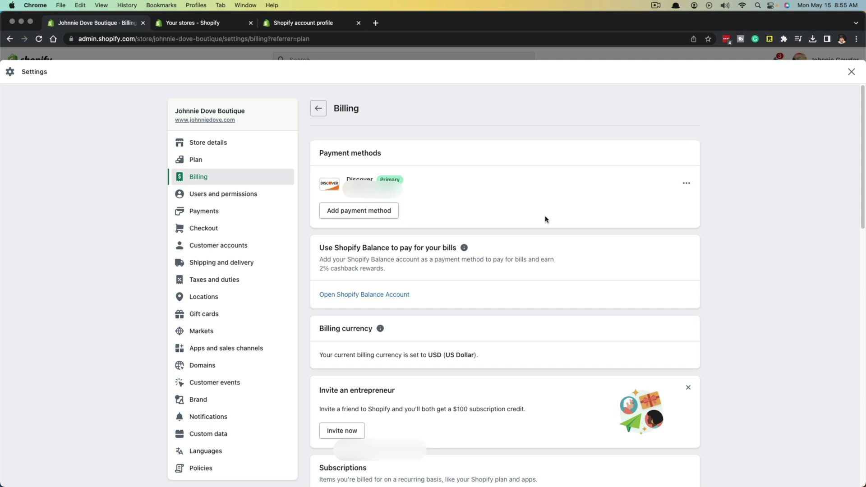
click(205, 164)
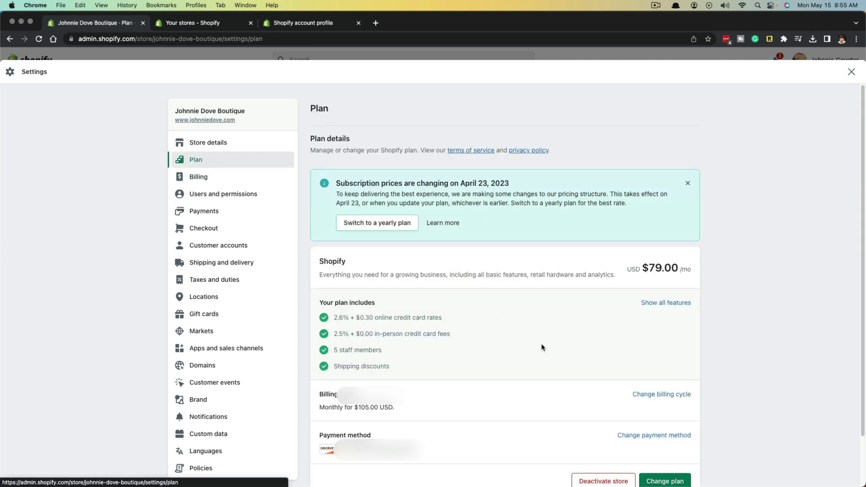
Step: Scroll the Plan page, then leave Settings with Esc for the Home dashboard
scroll(542, 348, down, 3)
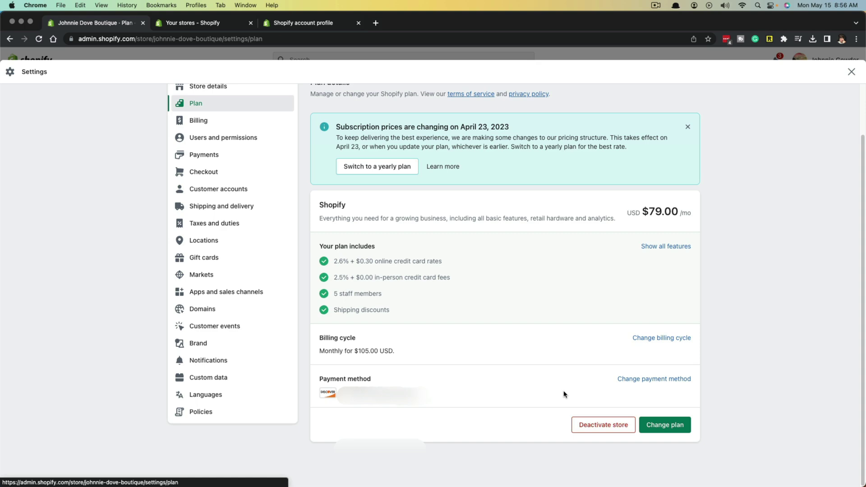
key(Escape)
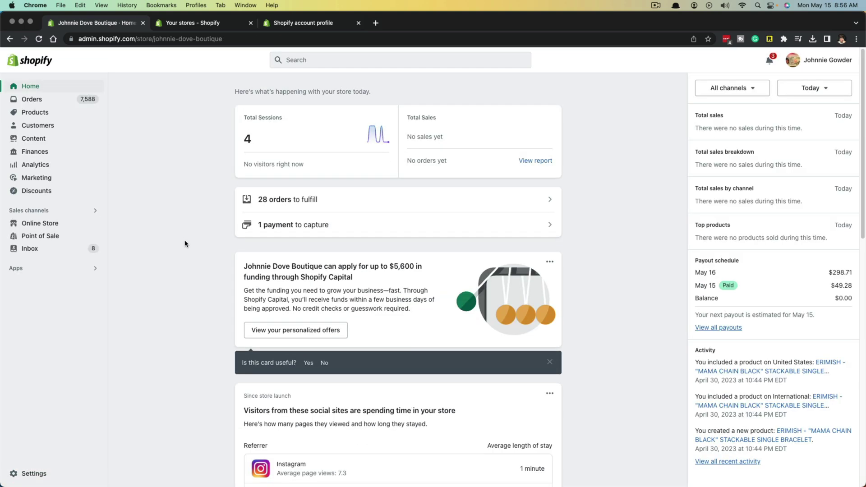